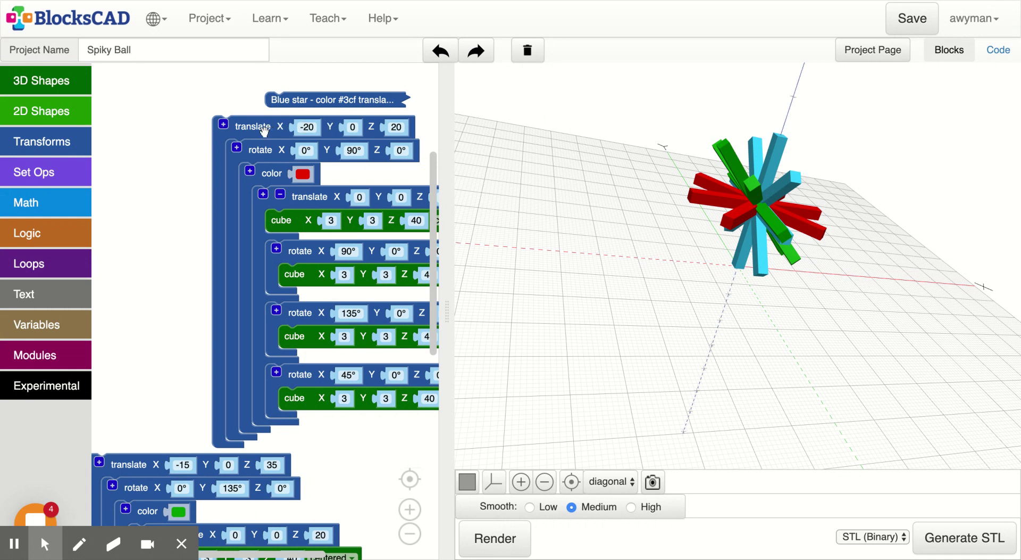
- Attach a 'Red Star' comment to the red star's outer translate block
drag(265, 130, 256, 127)
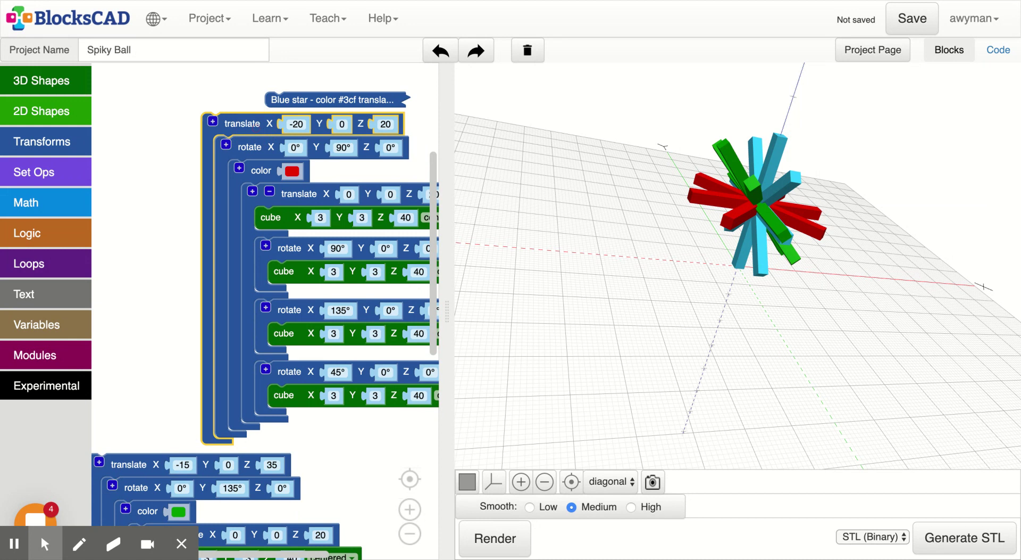
right_click(253, 130)
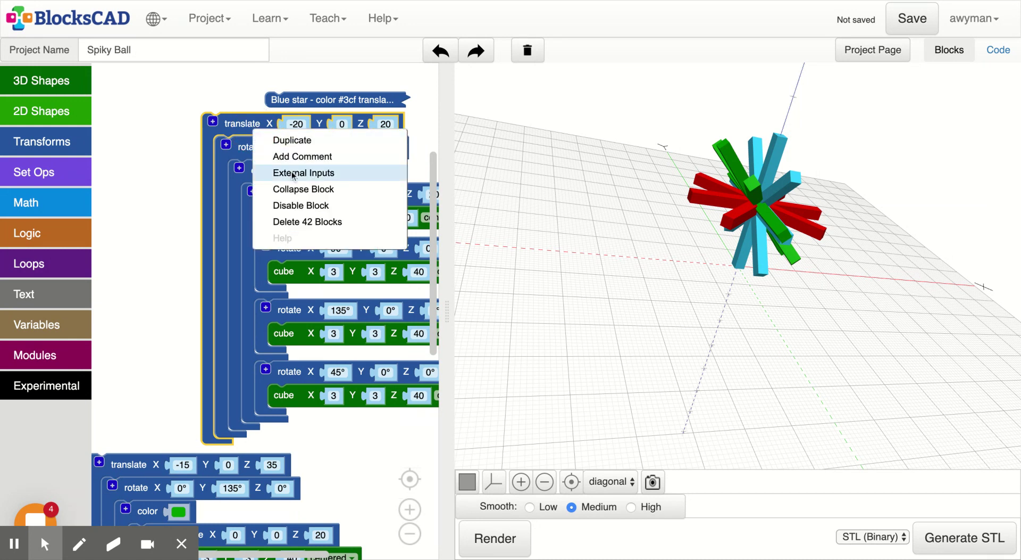
click(302, 156)
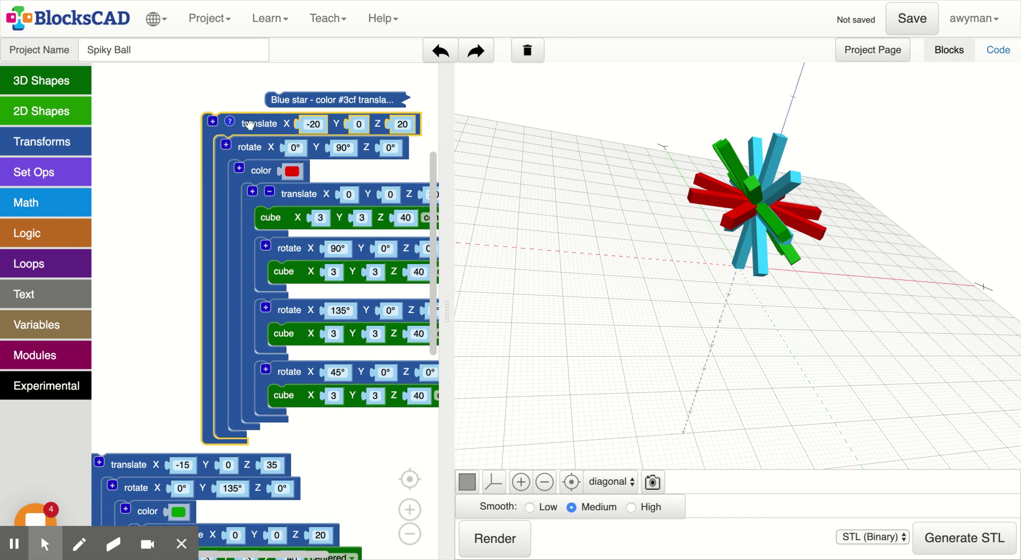
drag(273, 135, 220, 116)
click(176, 102)
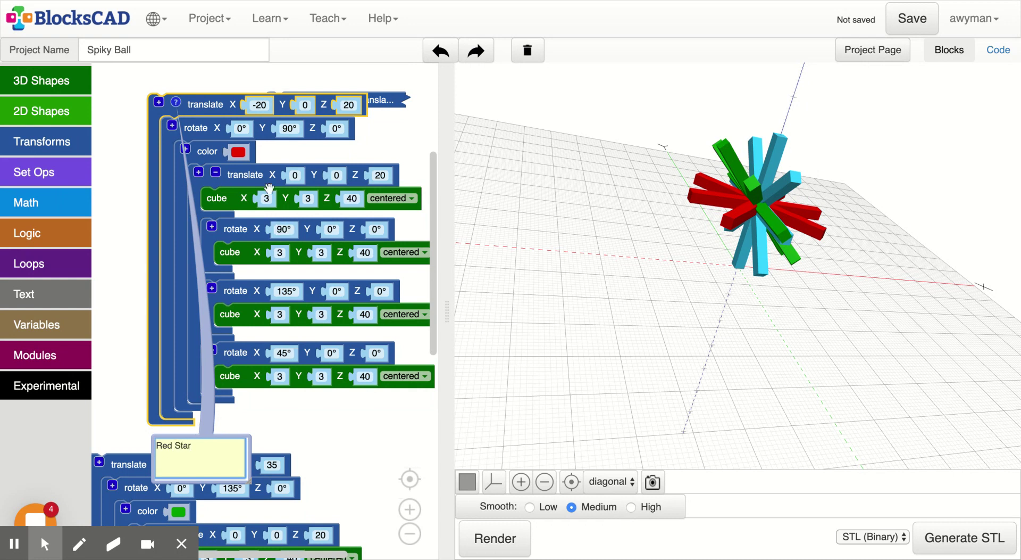
click(179, 106)
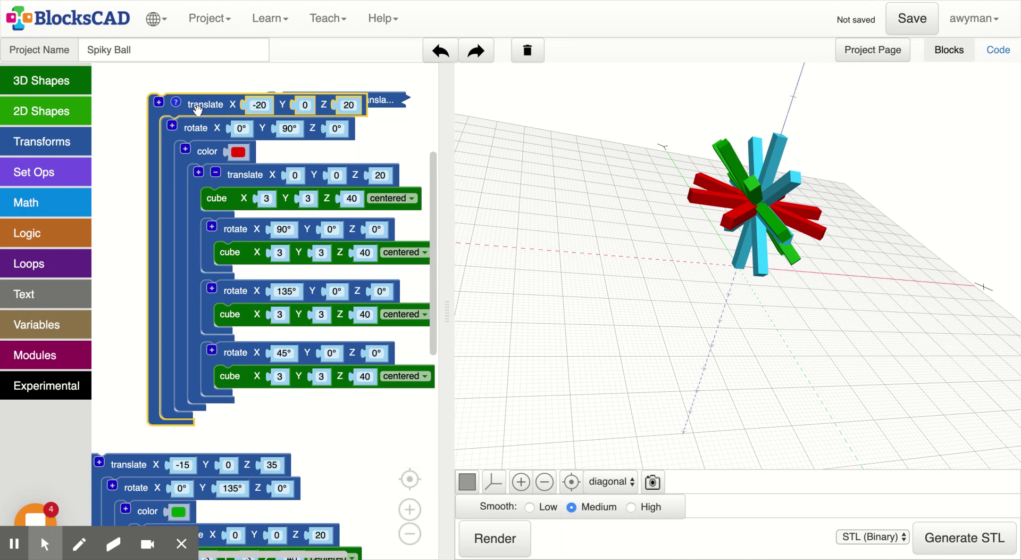
right_click(197, 110)
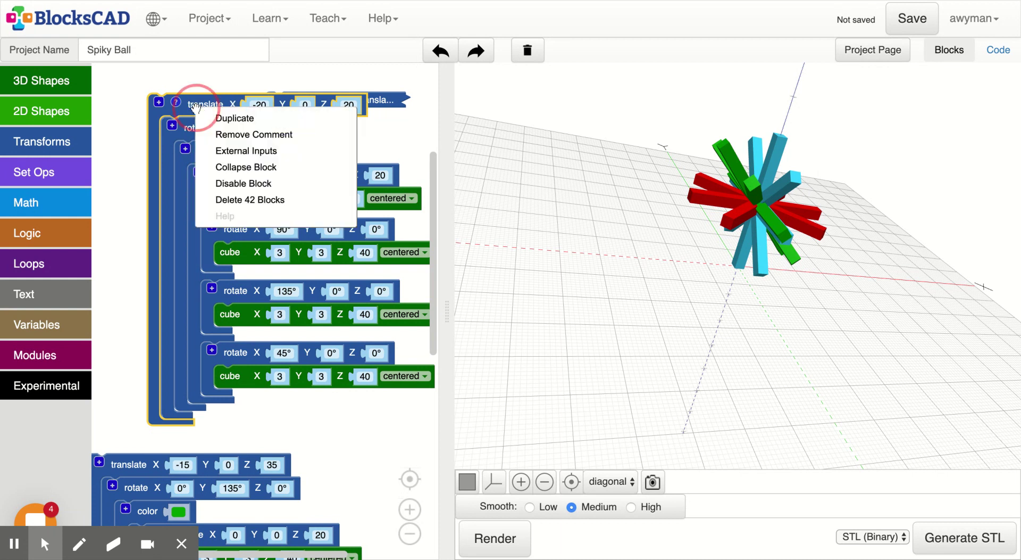
- Collapse the Red Star code into one bar under the Blue star bar, with the green star stack beneath
click(235, 168)
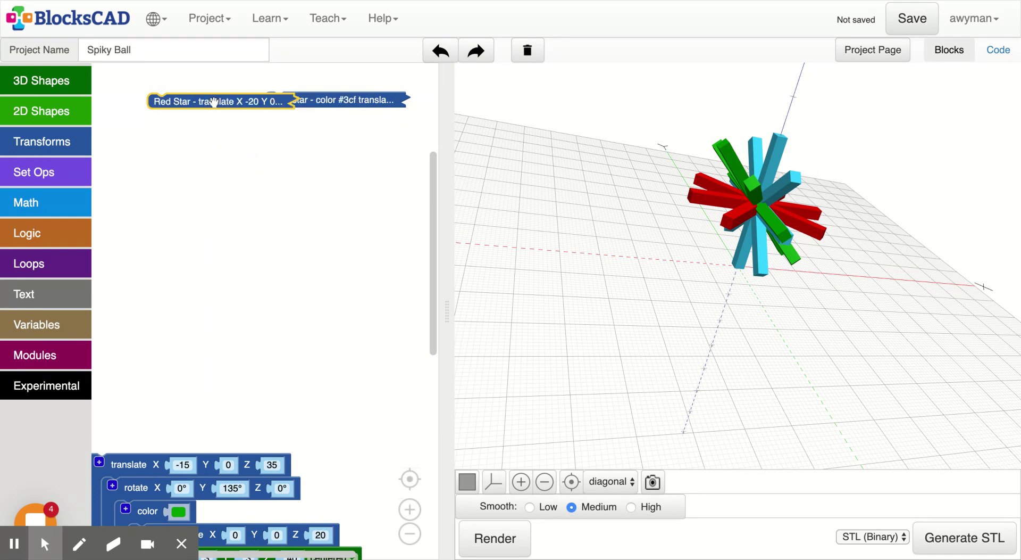
drag(204, 101, 259, 161)
drag(292, 101, 176, 97)
drag(242, 163, 190, 119)
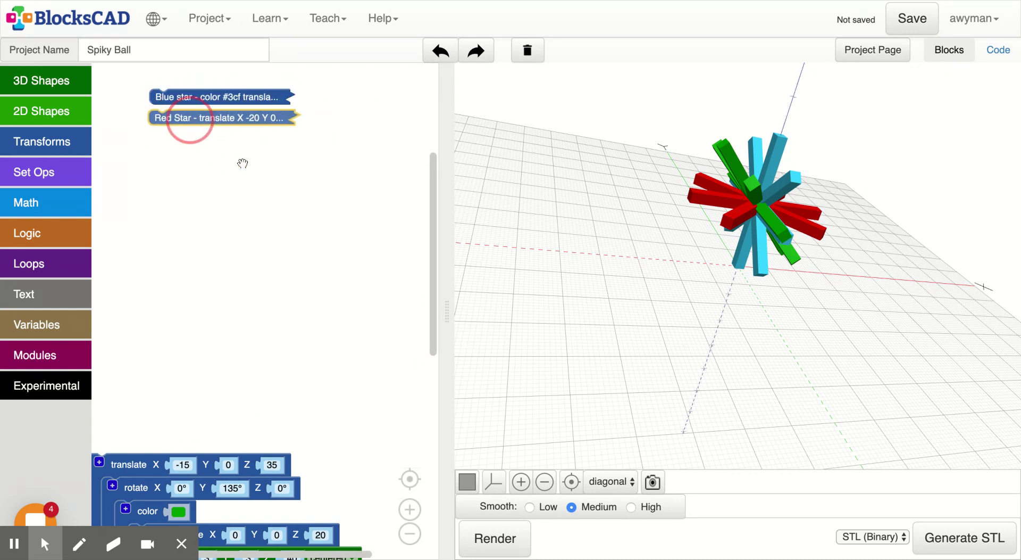
drag(128, 466, 179, 139)
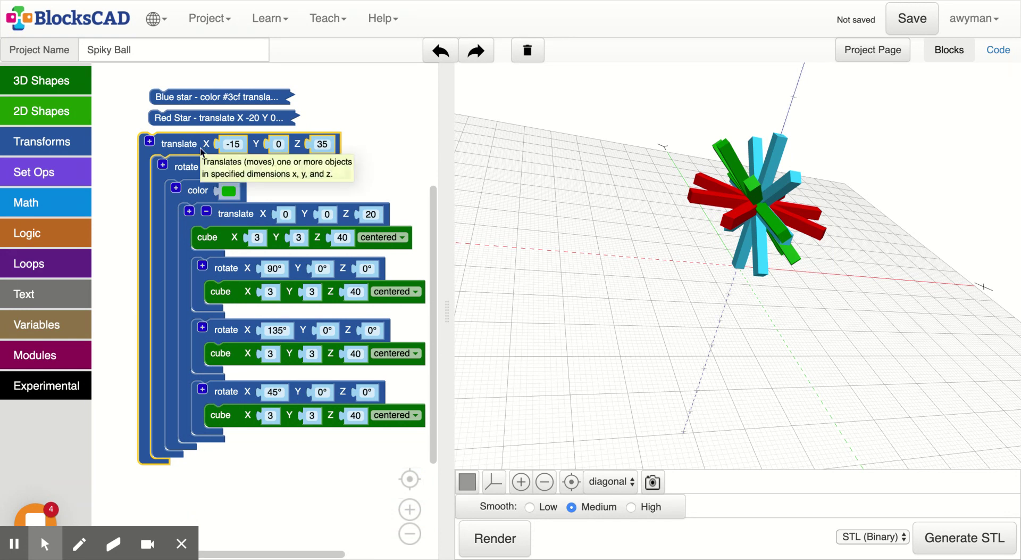
- Pull the green star's rotate stack out of its outer translate block and re-render the model
drag(186, 171, 180, 220)
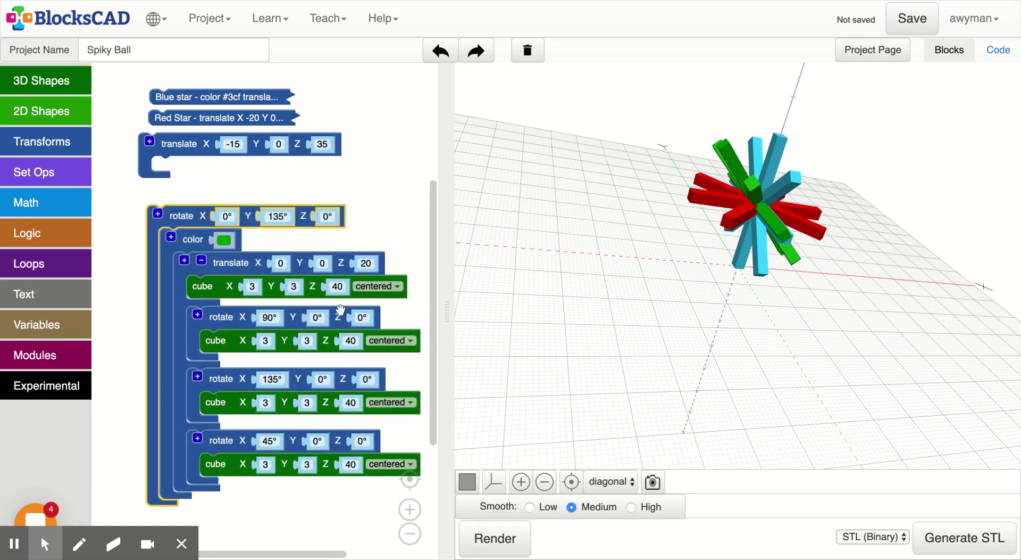
click(482, 541)
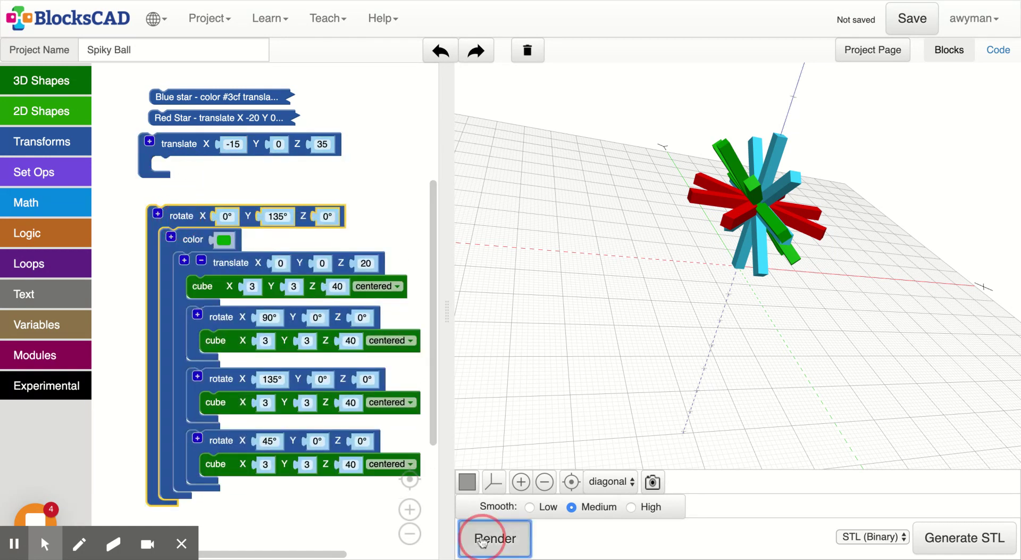
drag(593, 273, 609, 145)
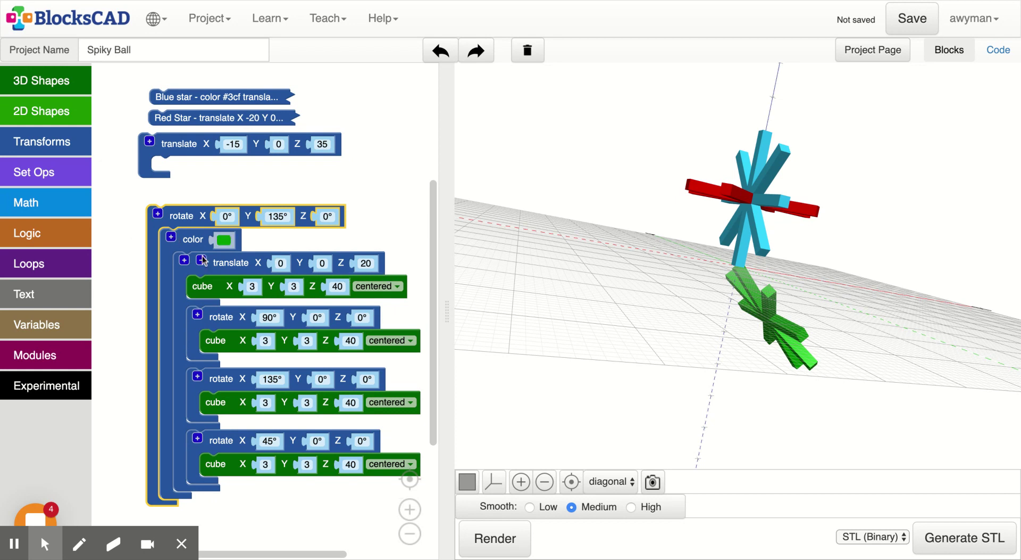
click(371, 263)
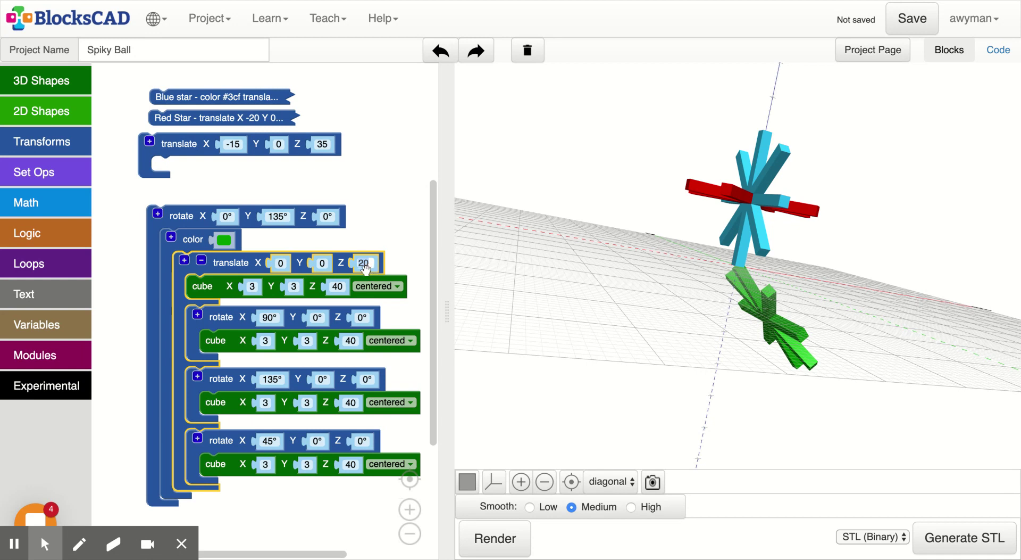
- Try the green star's inner translate Z at 40, then 0, finally -20, rendering after each
click(365, 269)
text(40)
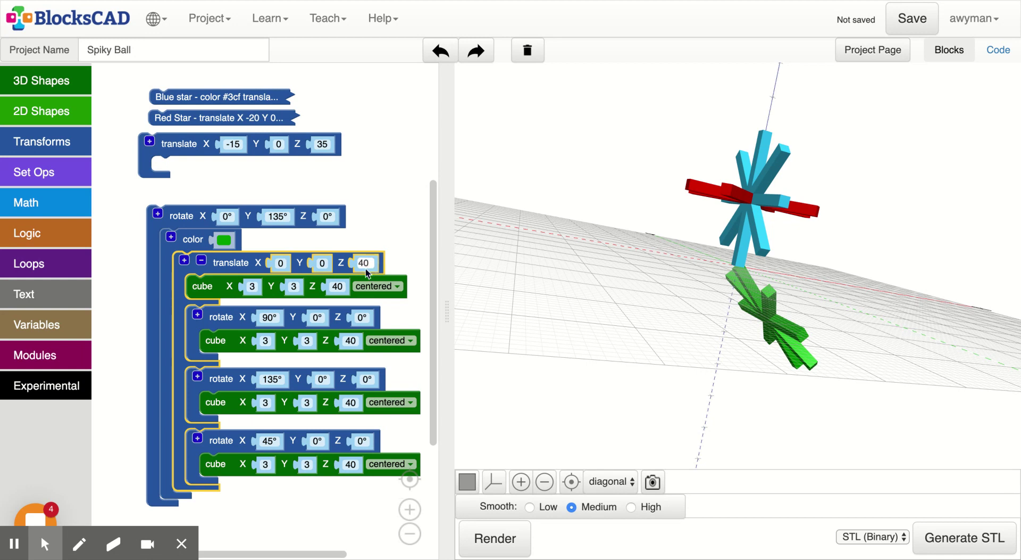
click(492, 546)
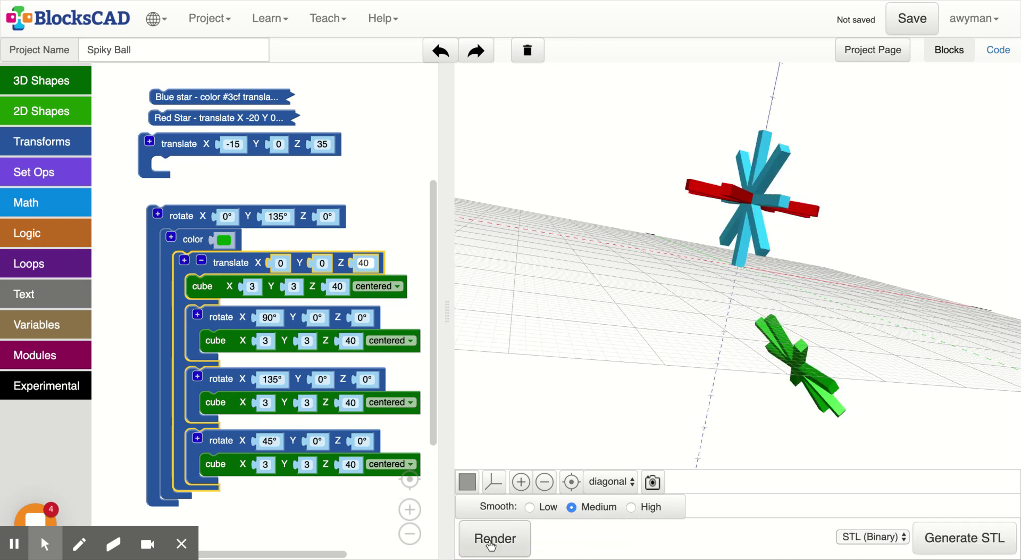
click(373, 263)
key(BackSpace)
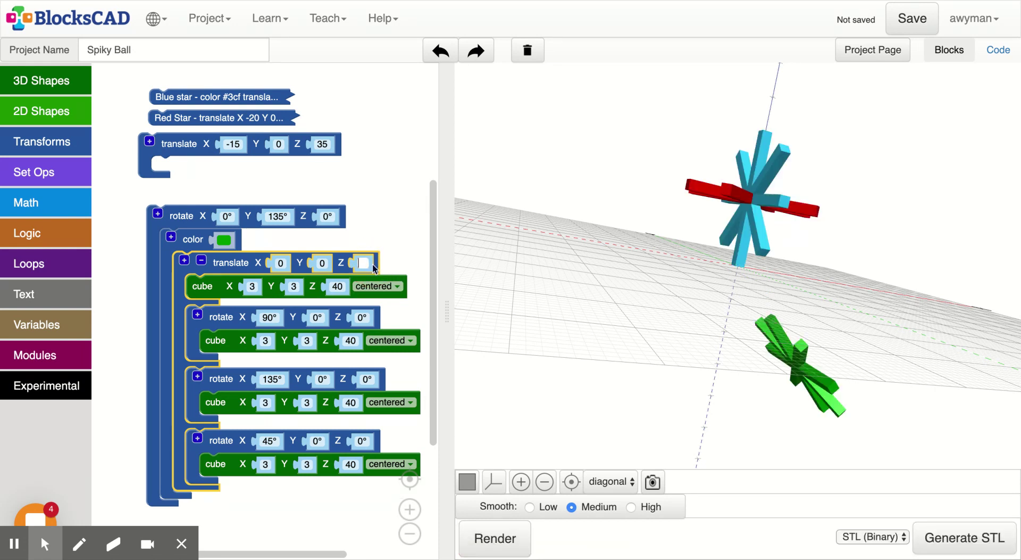
click(503, 538)
drag(584, 360, 575, 369)
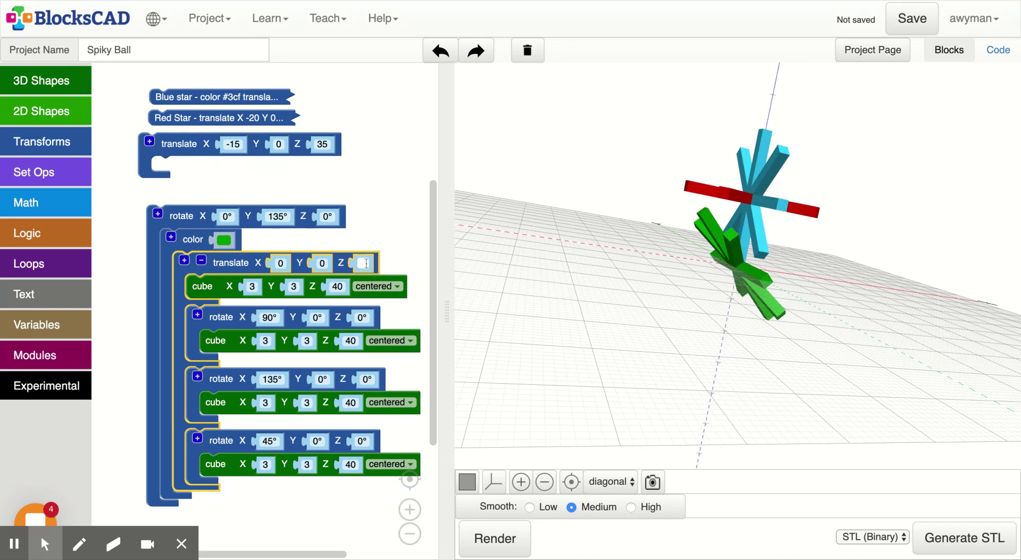
key(BackSpace)
click(485, 537)
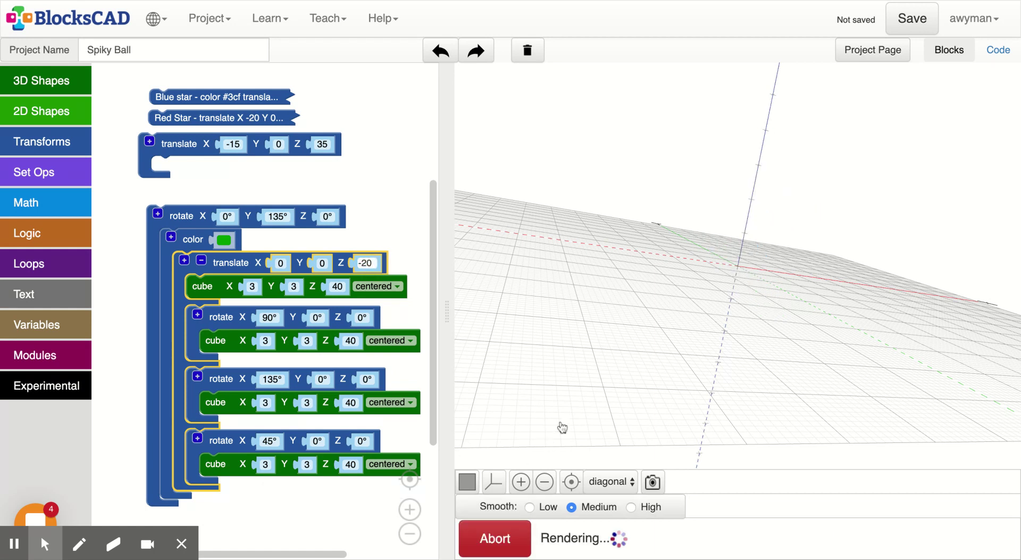
drag(590, 294, 635, 289)
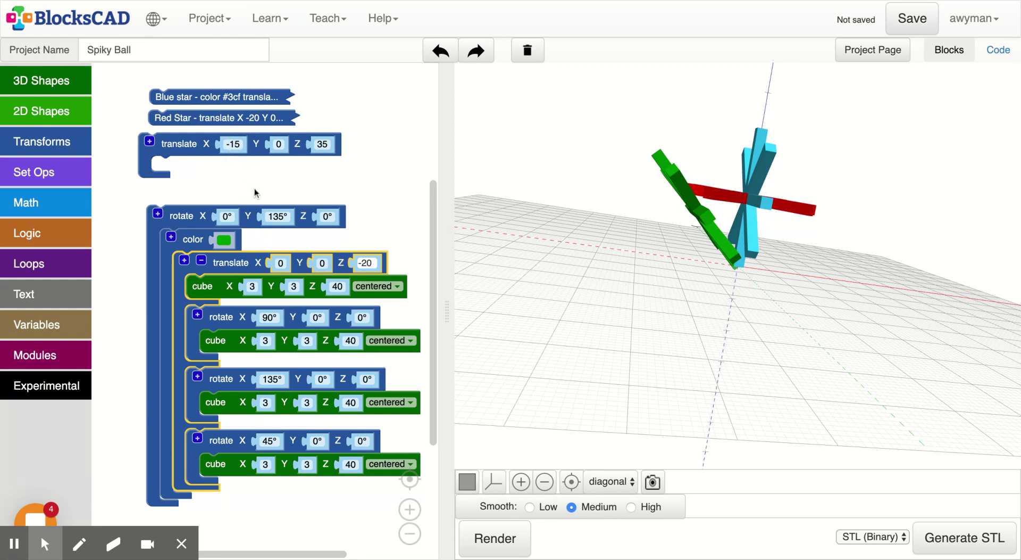
- Set the green star's inner translate X to -15 and render
click(285, 263)
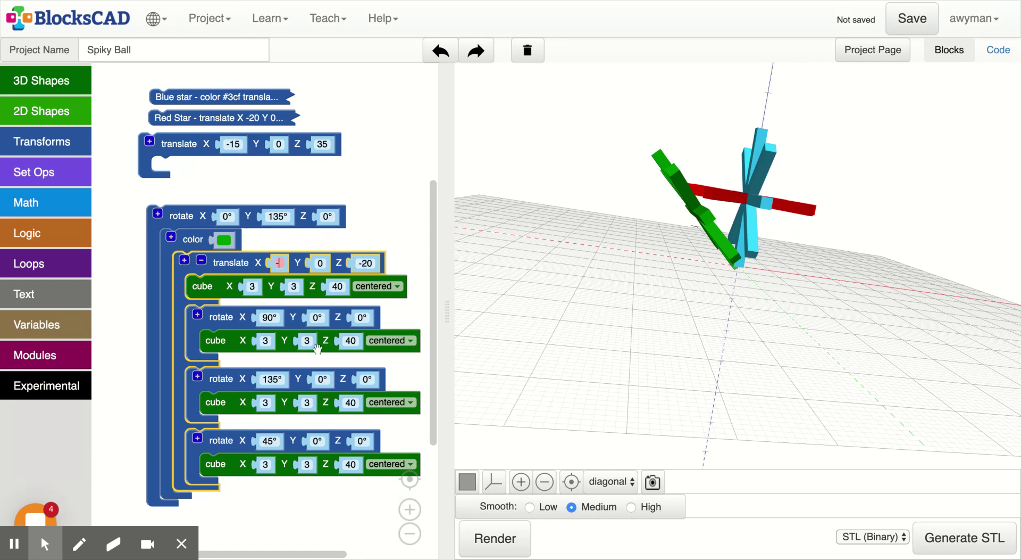
text(-15)
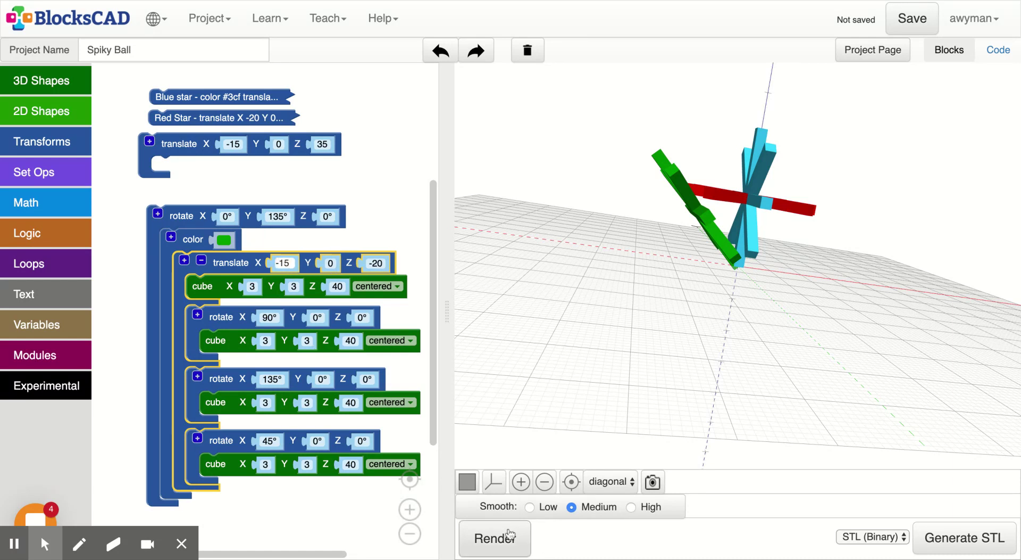
click(492, 538)
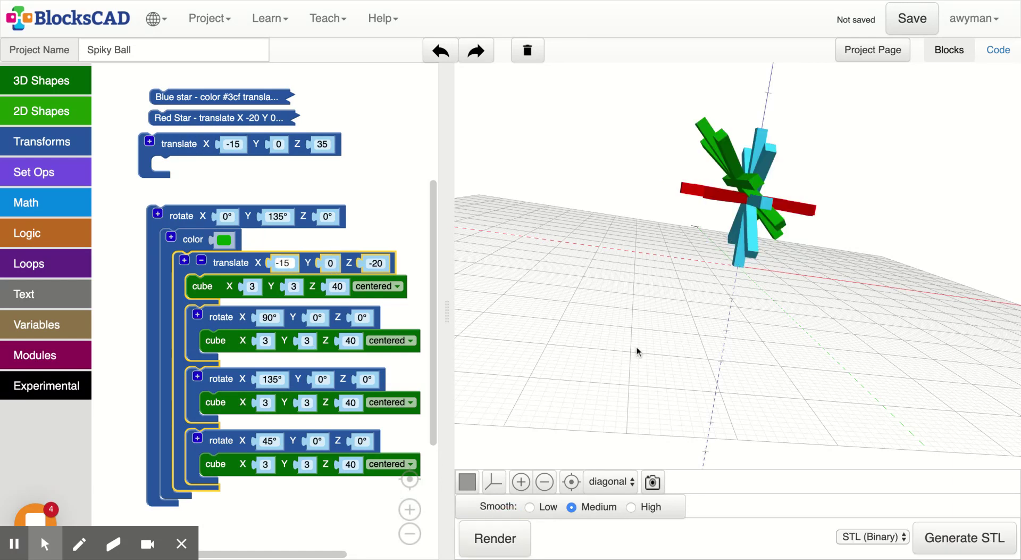
drag(548, 373, 650, 383)
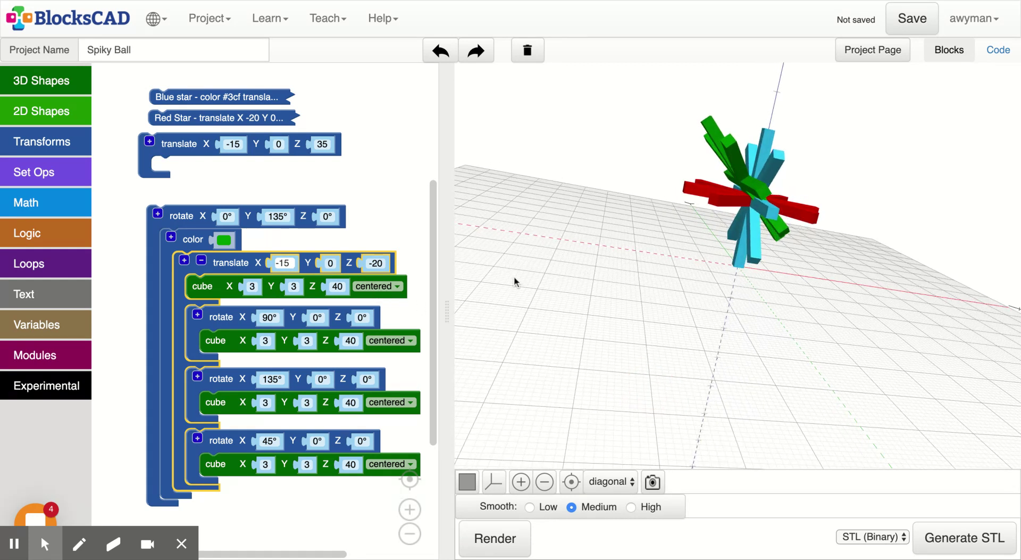
- Change the inner translate Z to -15 and re-render so the green star merges into the ball
click(384, 263)
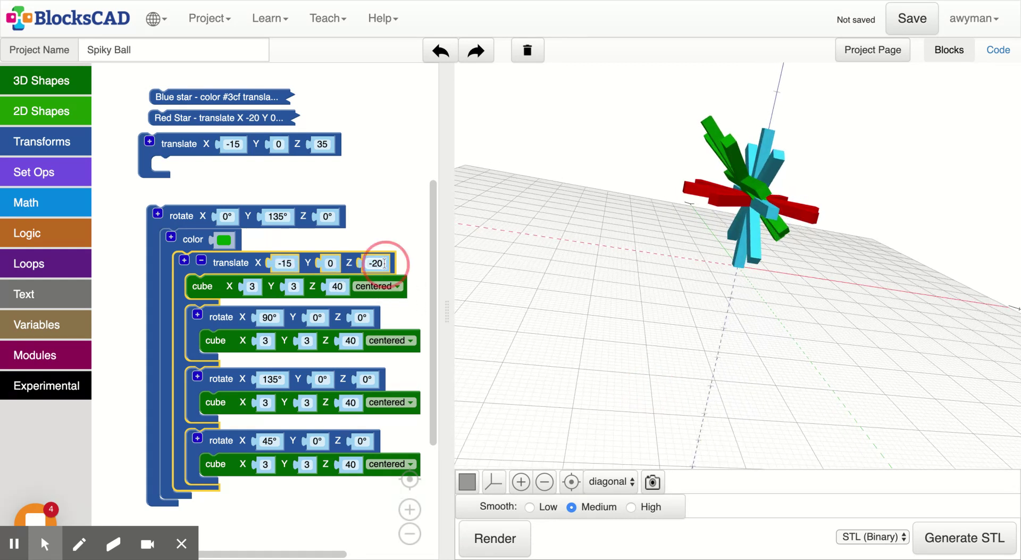
text(-15)
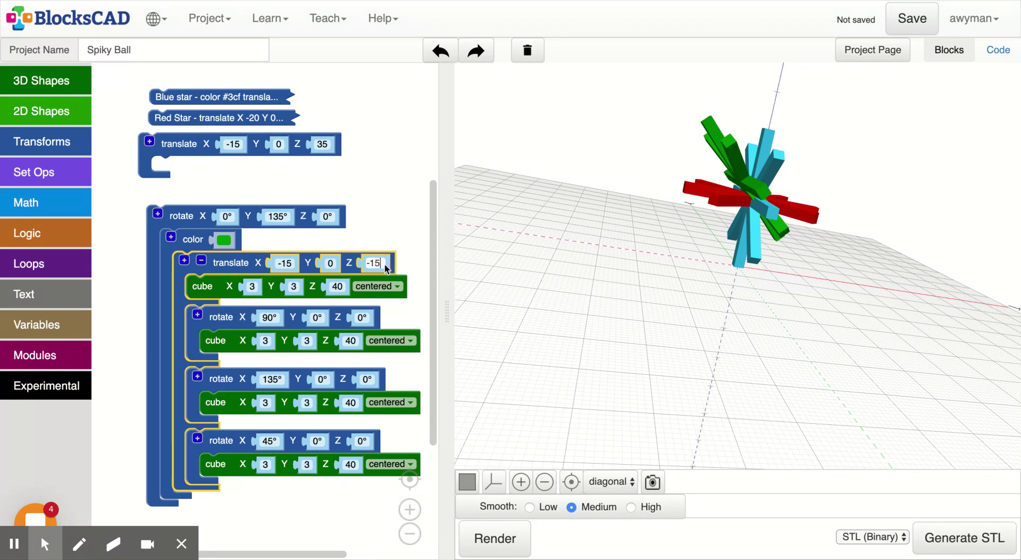
click(495, 538)
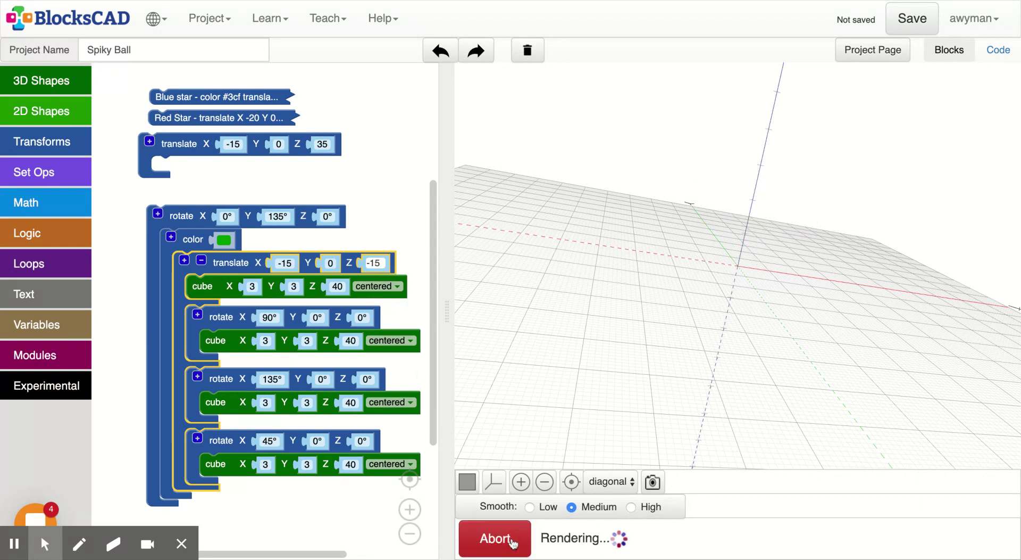
drag(591, 358, 489, 354)
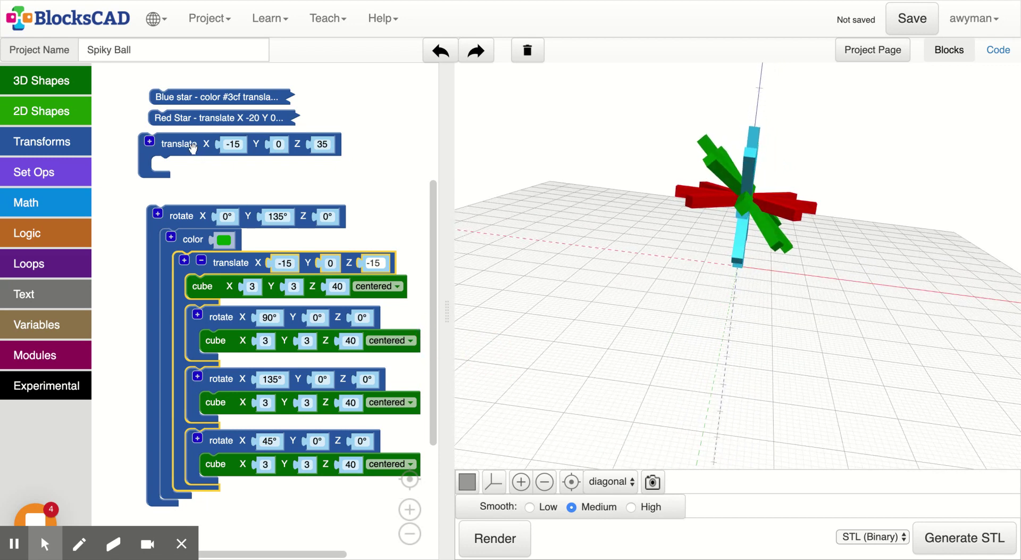
- Discard the stray translate block and duplicate the green star's rotate stack
mouse_move(194, 148)
mouse_down()
mouse_move(99, 147)
mouse_move(192, 147)
mouse_up()
click(180, 216)
drag(180, 215, 166, 158)
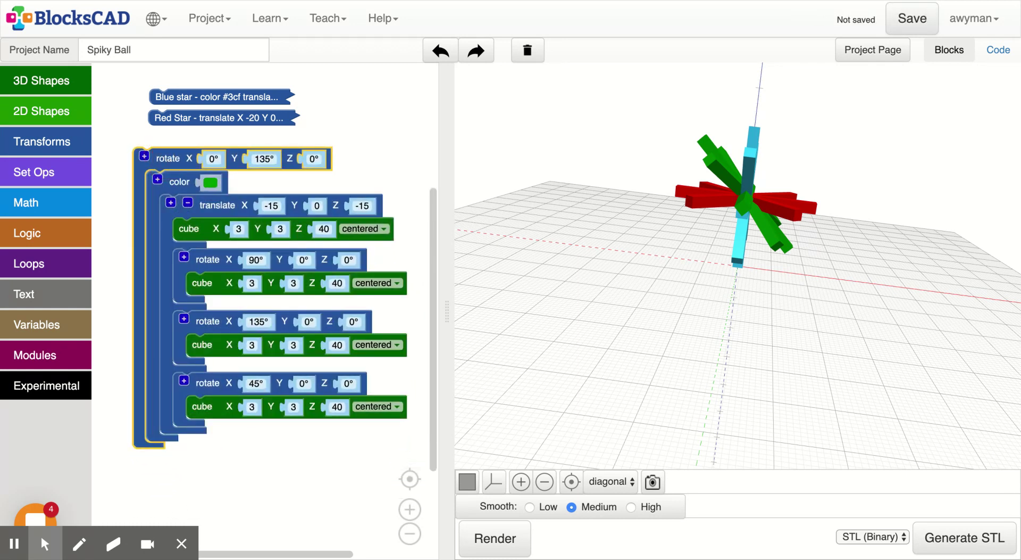
right_click(170, 158)
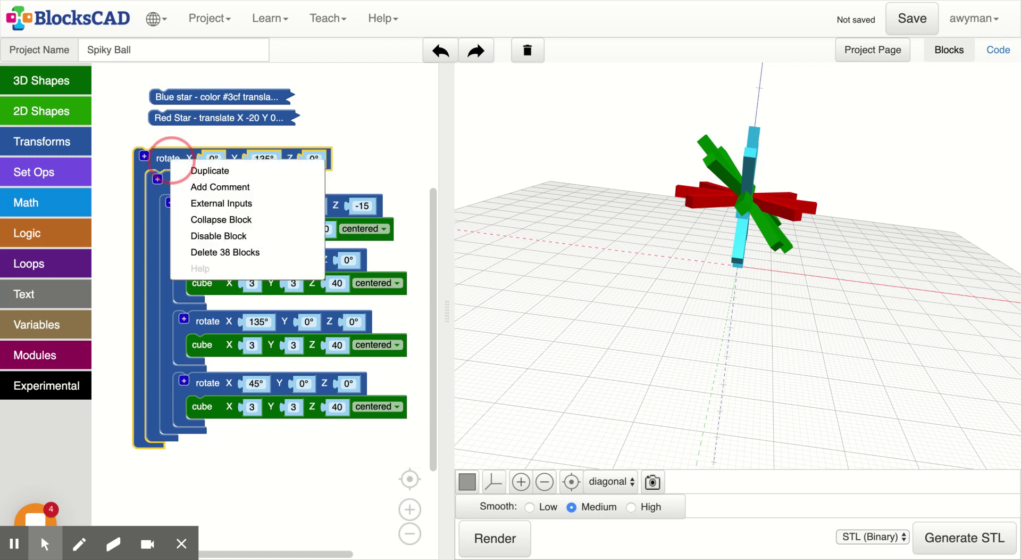
click(202, 171)
- Add a 'Green Star' comment to the original green star stack
drag(171, 156, 169, 138)
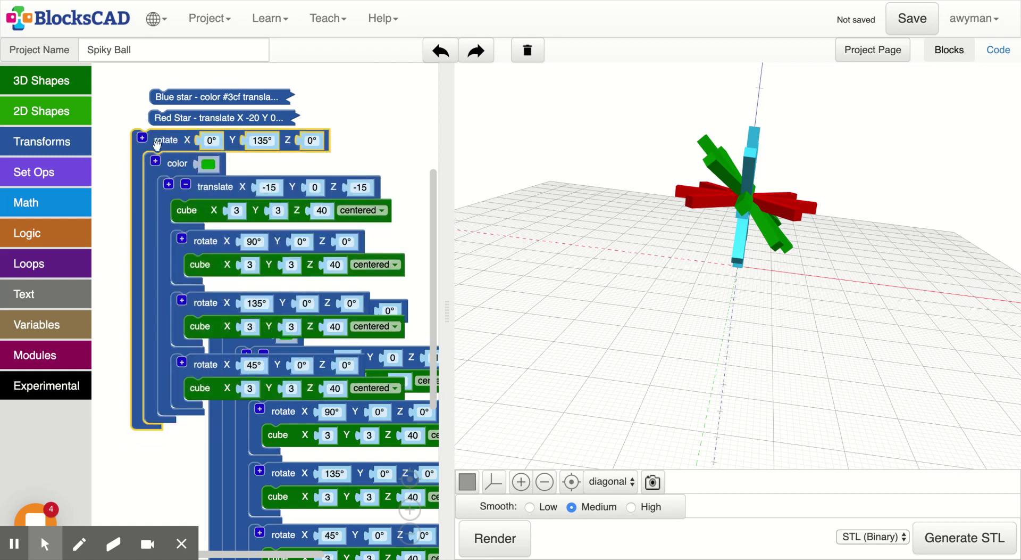
right_click(164, 143)
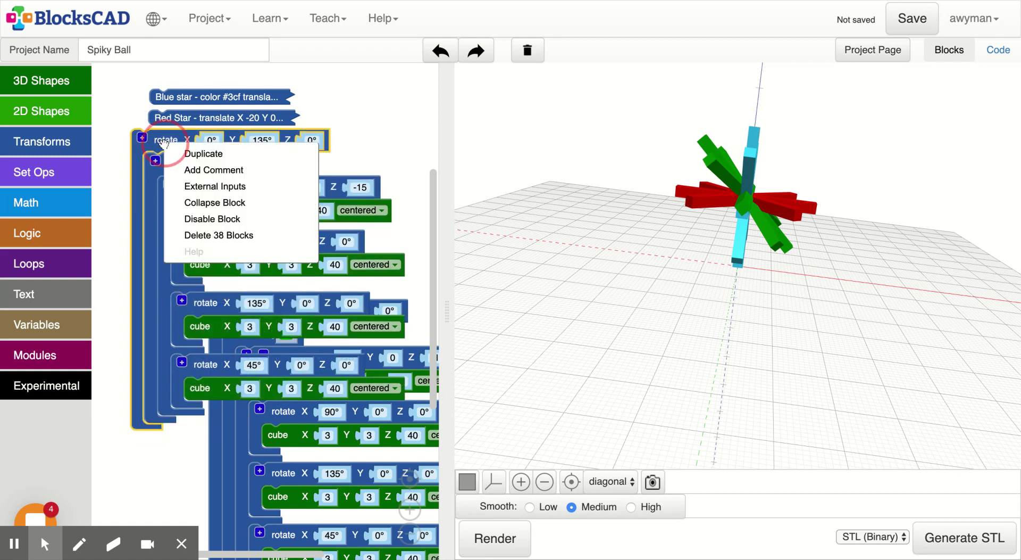
click(202, 169)
click(159, 138)
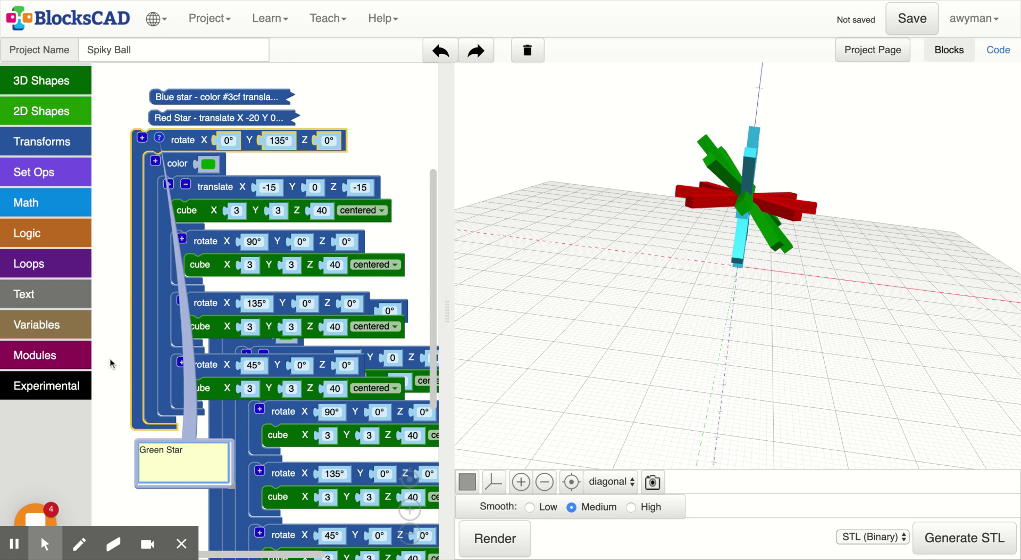
click(160, 138)
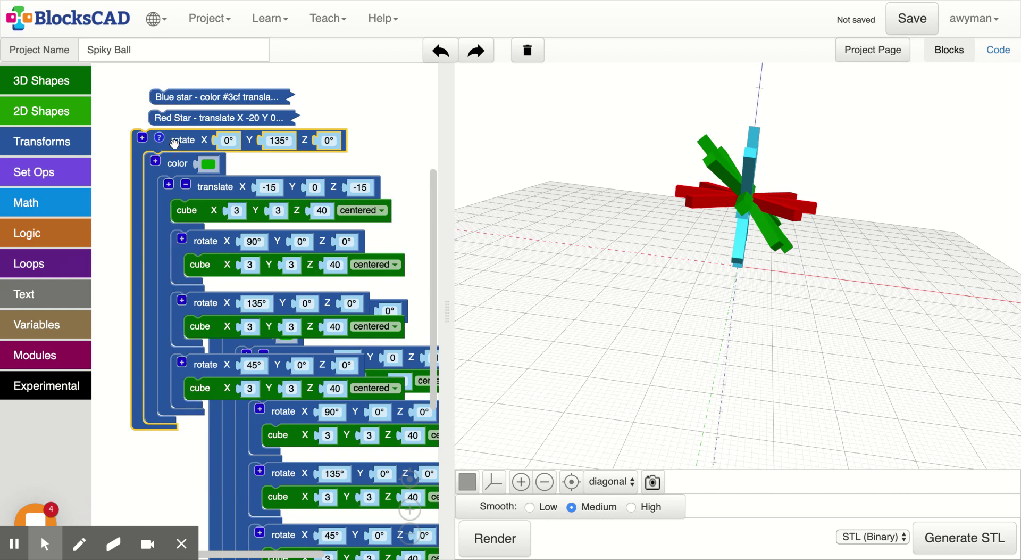
- Collapse Green Star into a row under the other stars and place the copy below
right_click(172, 142)
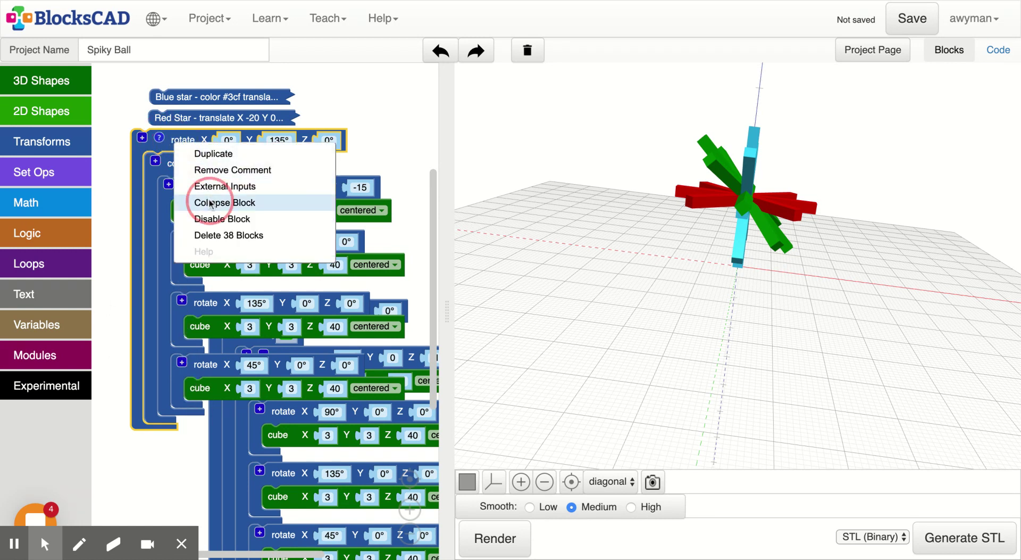
click(209, 202)
drag(175, 141, 193, 144)
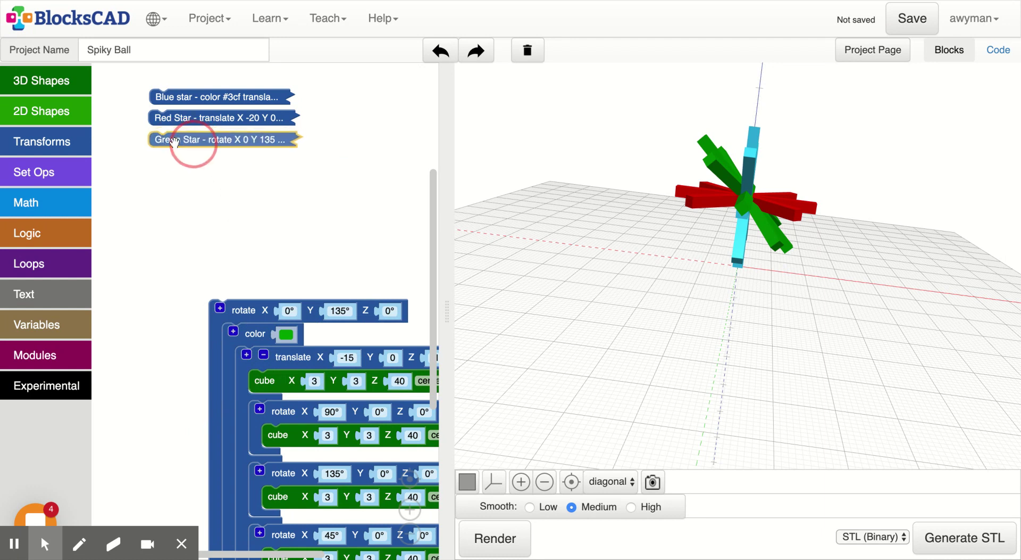
drag(242, 316, 167, 187)
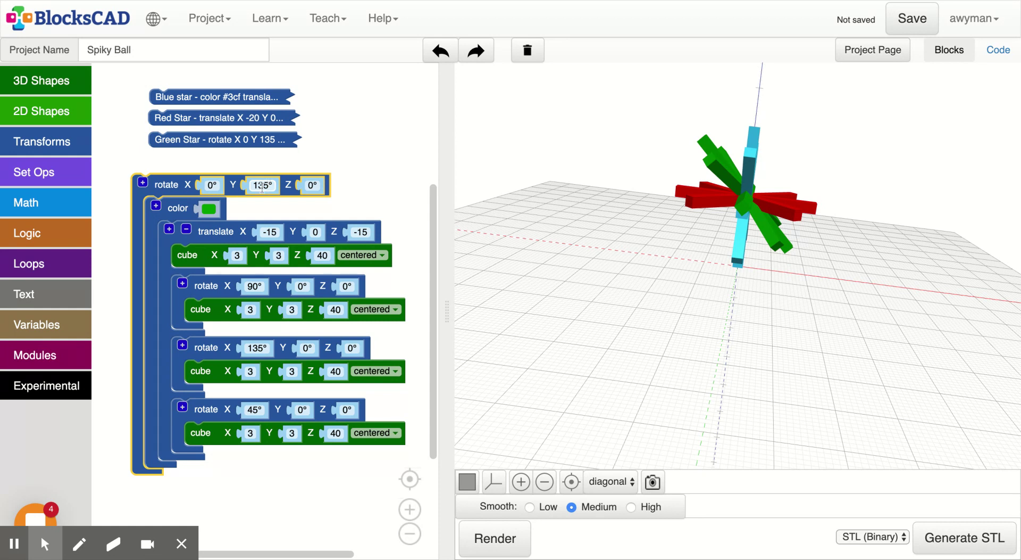
- Colour the copied star purple and set its Y rotation to 45°
click(209, 208)
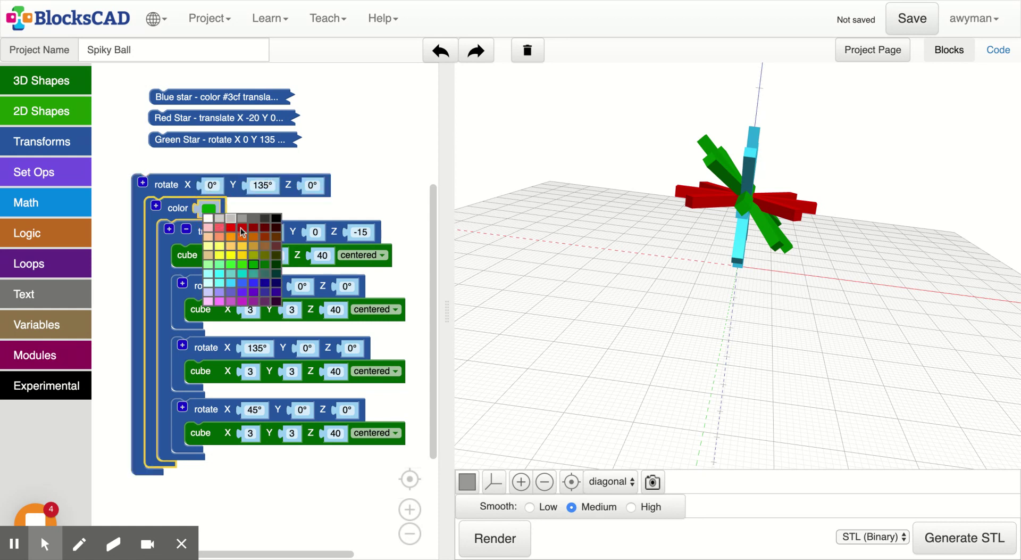
click(253, 292)
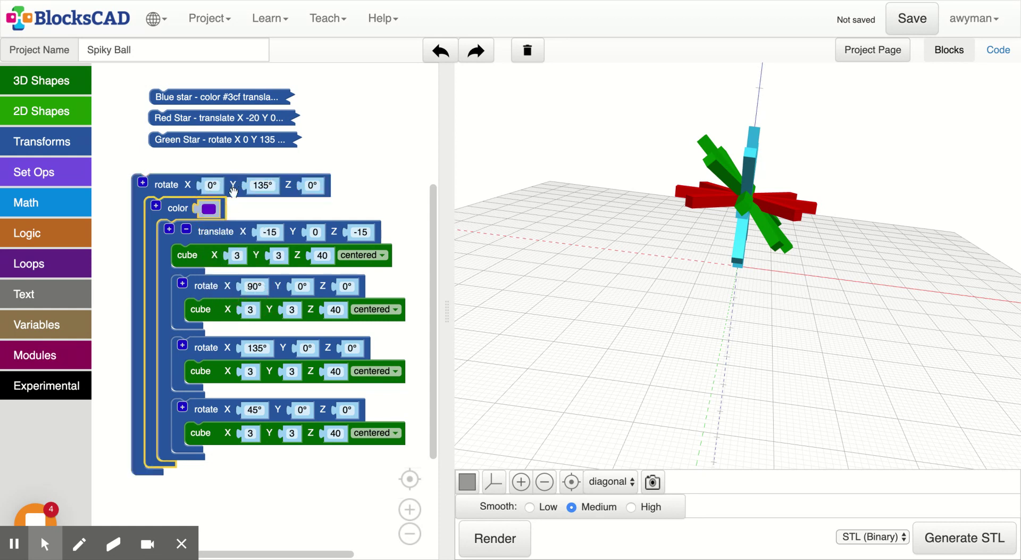
click(262, 185)
click(260, 201)
drag(260, 201, 285, 202)
click(372, 373)
- Render the purple star, then change its translate Z from -15 to 15
click(490, 541)
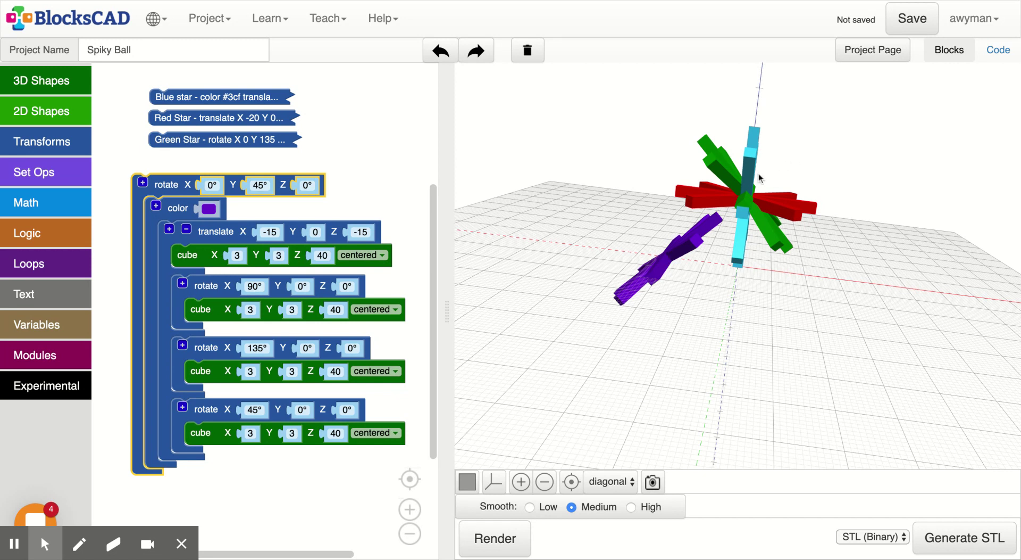
click(366, 233)
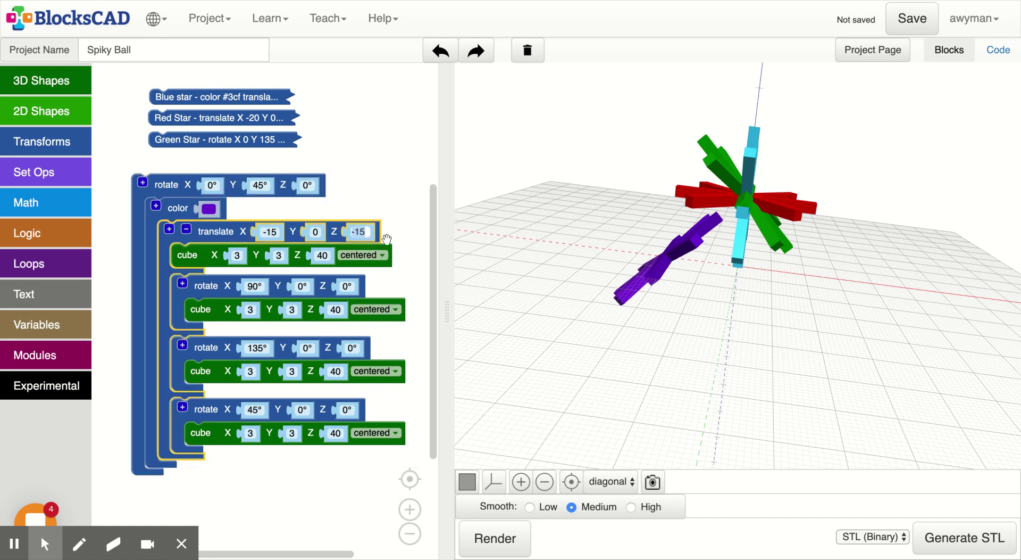
text(15)
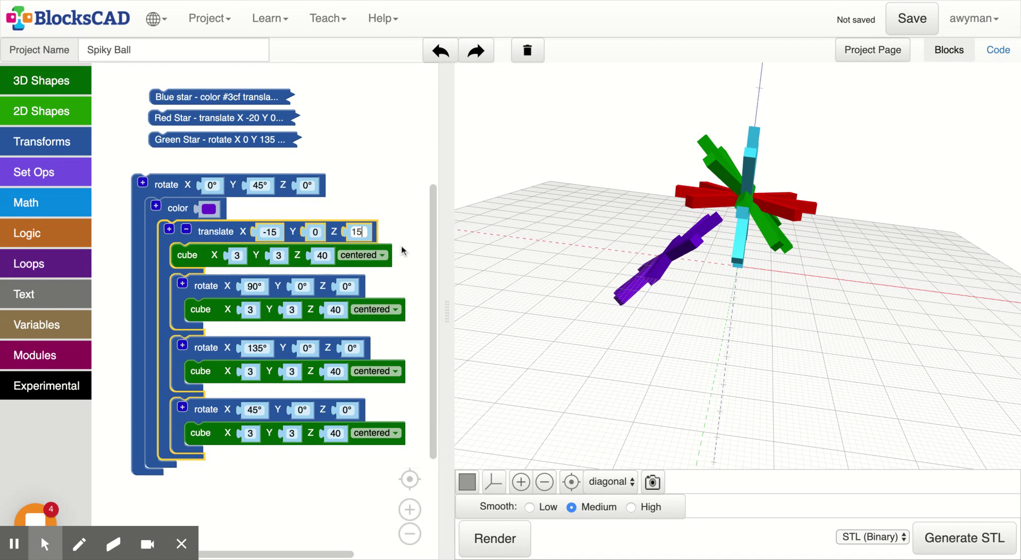
- Re-render the spiky ball with the purple star at Z 15 and orbit to inspect it
click(498, 539)
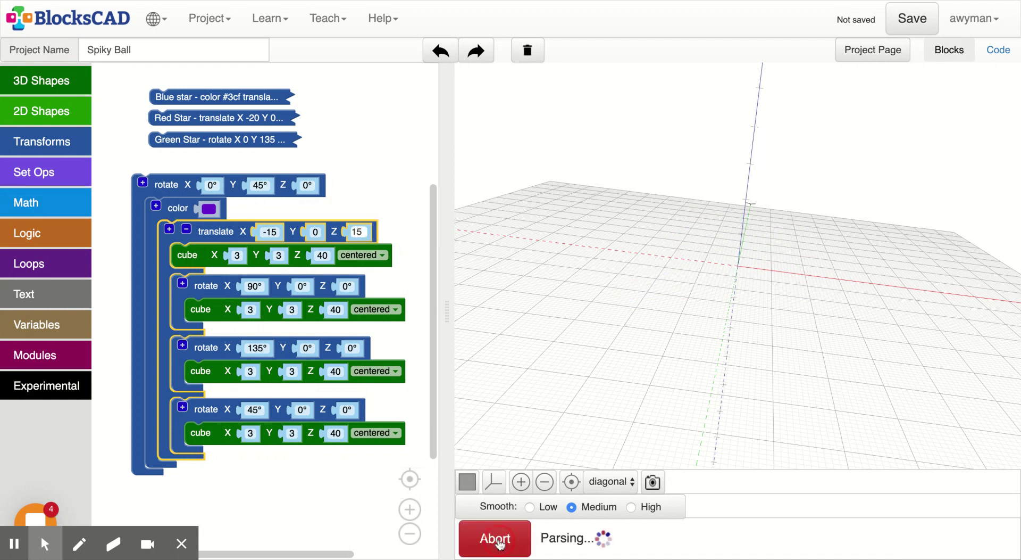
click(755, 243)
drag(754, 244, 667, 179)
drag(798, 292, 715, 305)
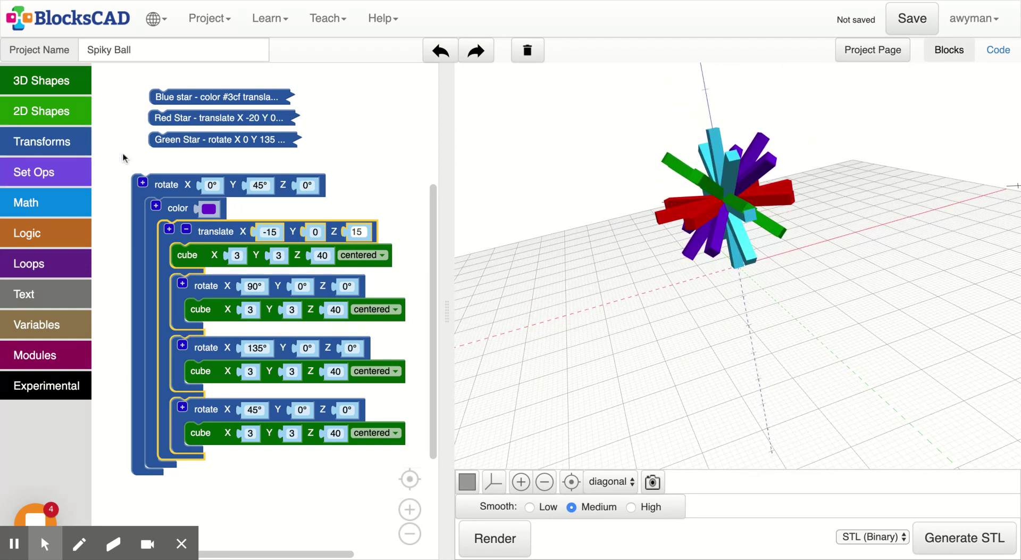
- Add a 'Purple Star' comment to the purple star's rotate block
right_click(167, 184)
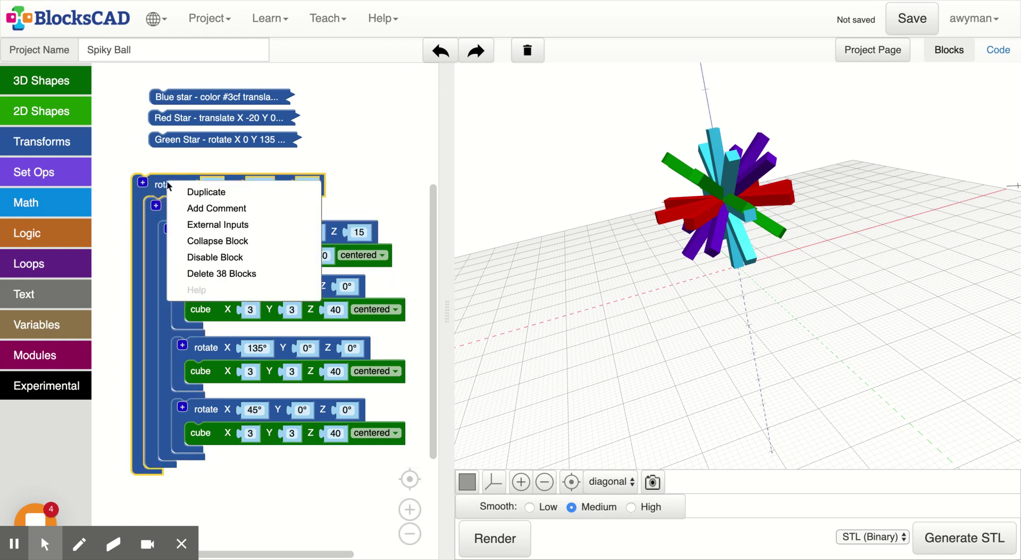
click(201, 209)
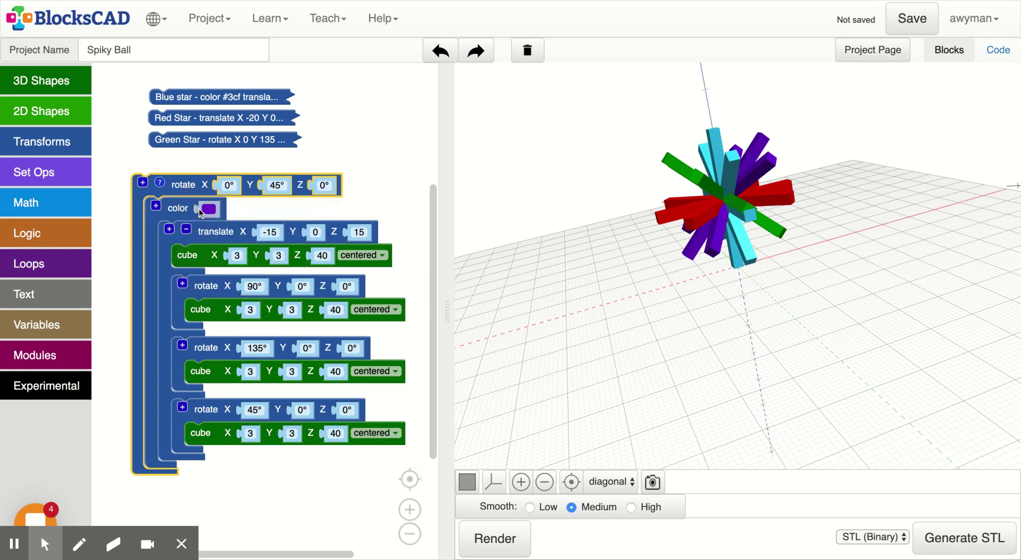
click(160, 182)
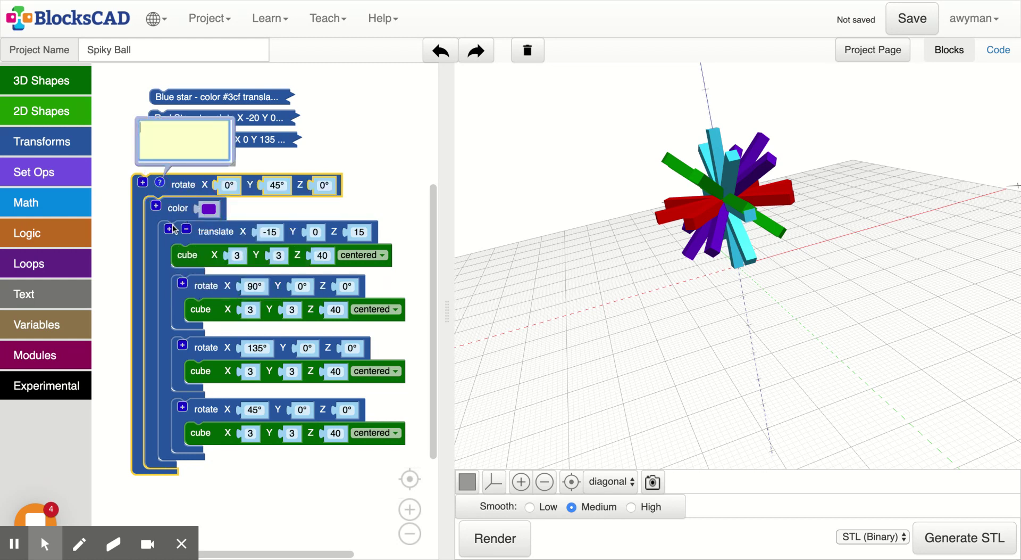
text(Pur)
right_click(180, 189)
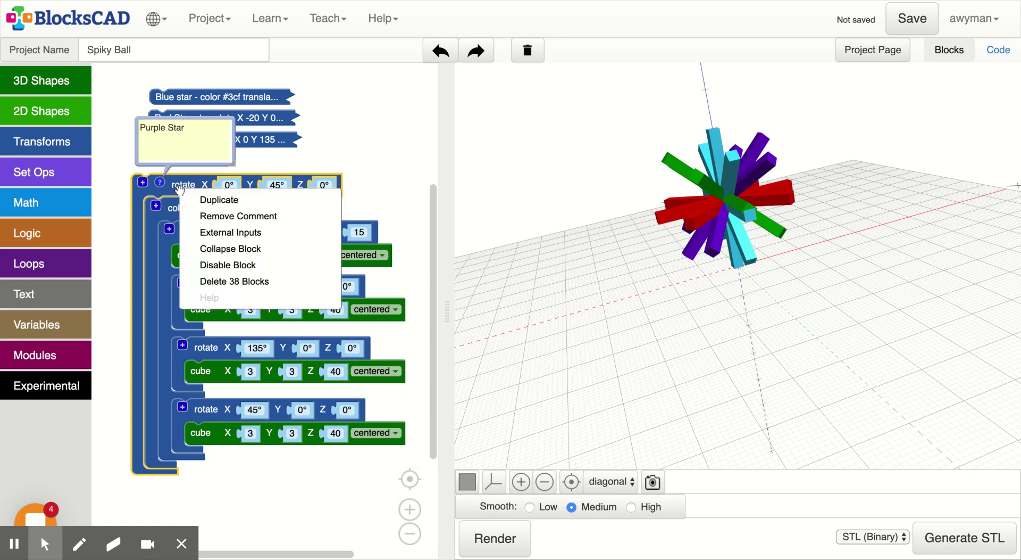
- Collapse the purple star's code into a Purple Star row under Green Star and render
click(207, 248)
drag(183, 186, 205, 166)
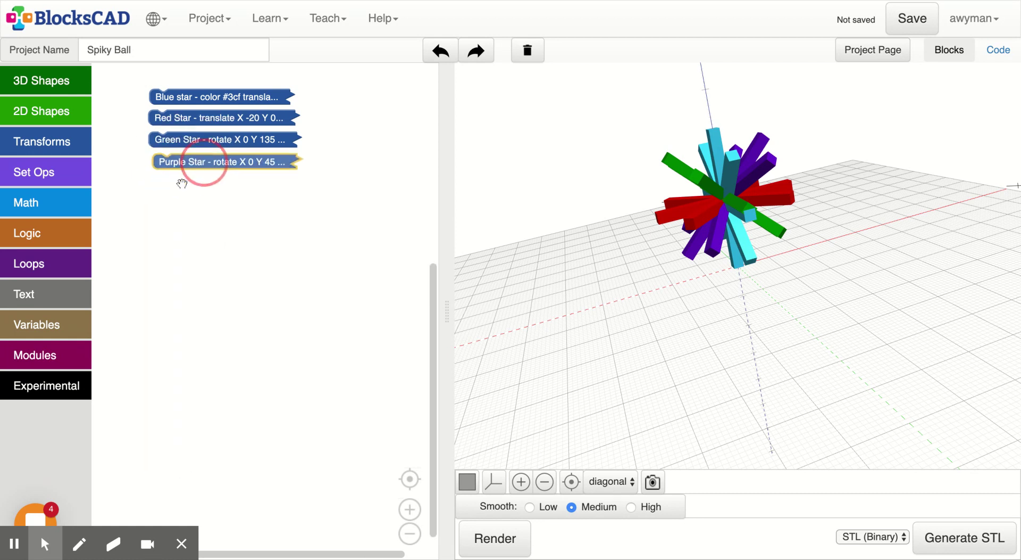
click(465, 531)
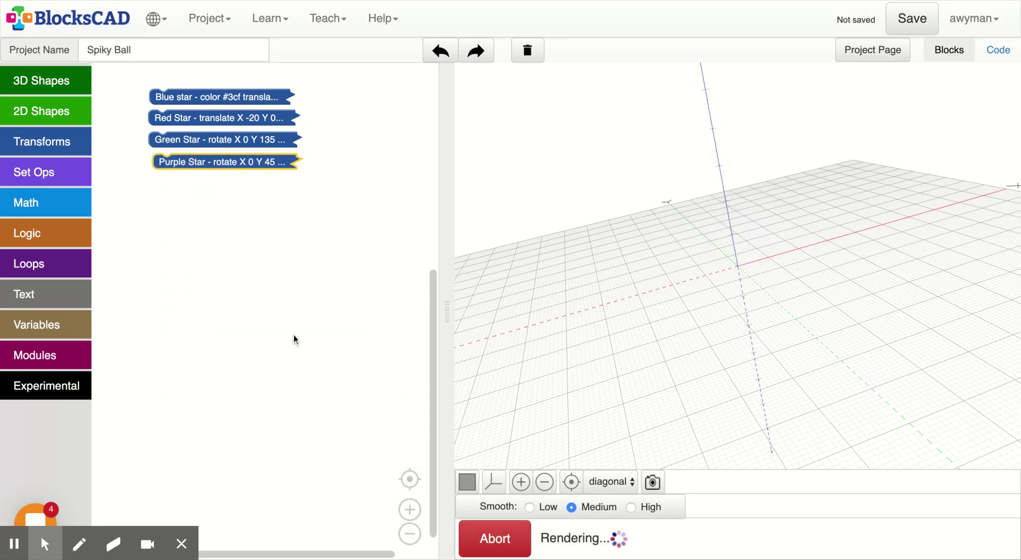
drag(178, 164, 167, 169)
- Orbit to a better angle and take a snapshot of the four-colour spiky ball
drag(562, 216, 449, 205)
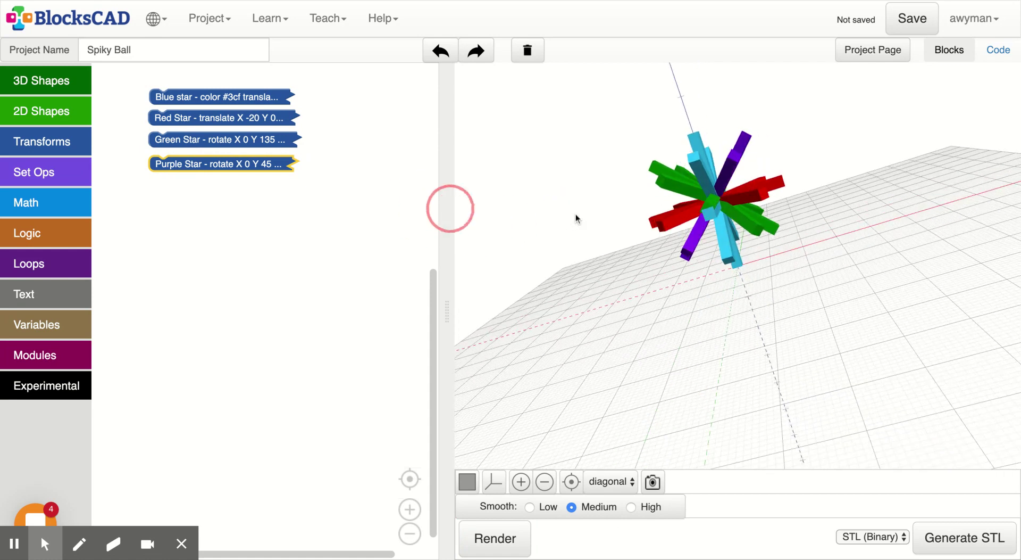
drag(607, 292, 1008, 378)
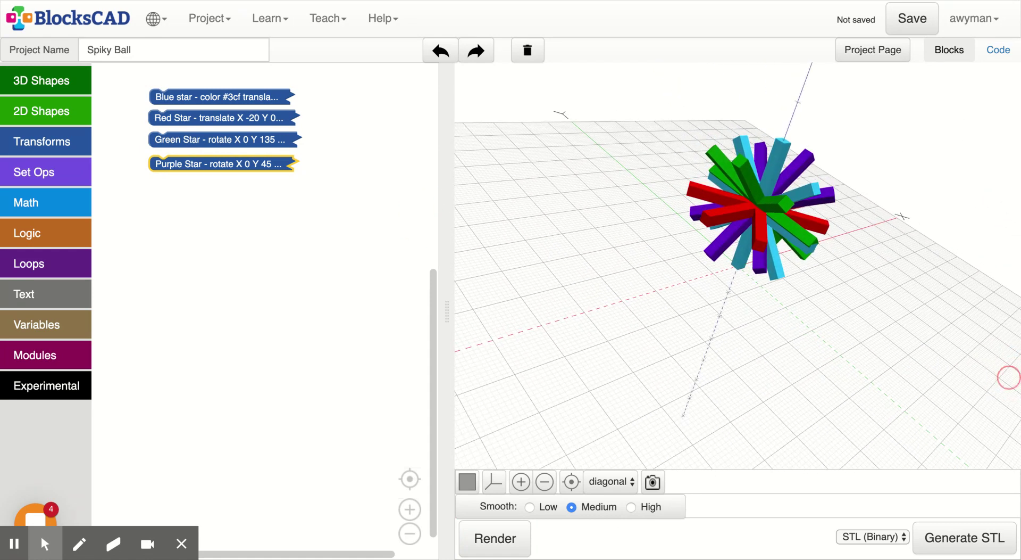
click(652, 481)
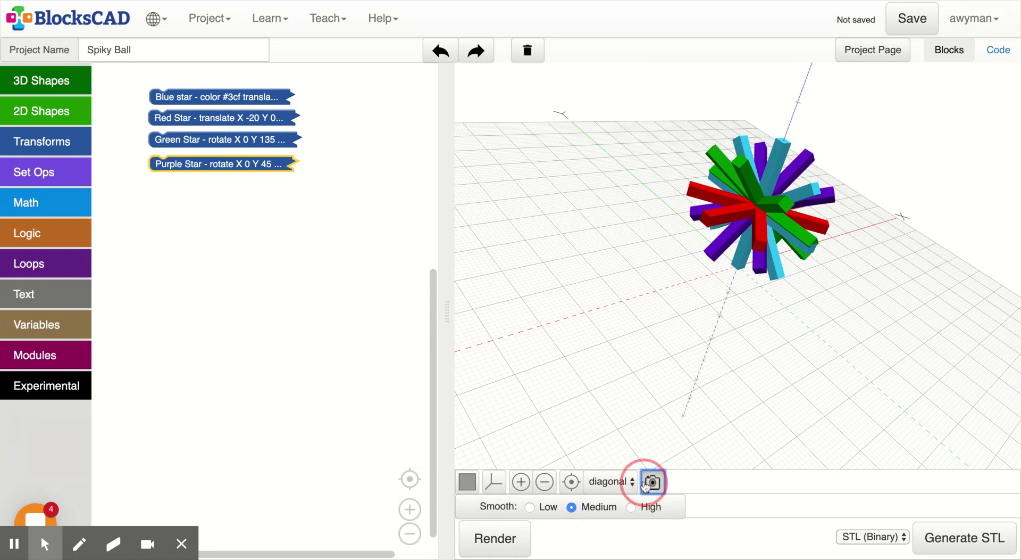
mouse_move(219, 506)
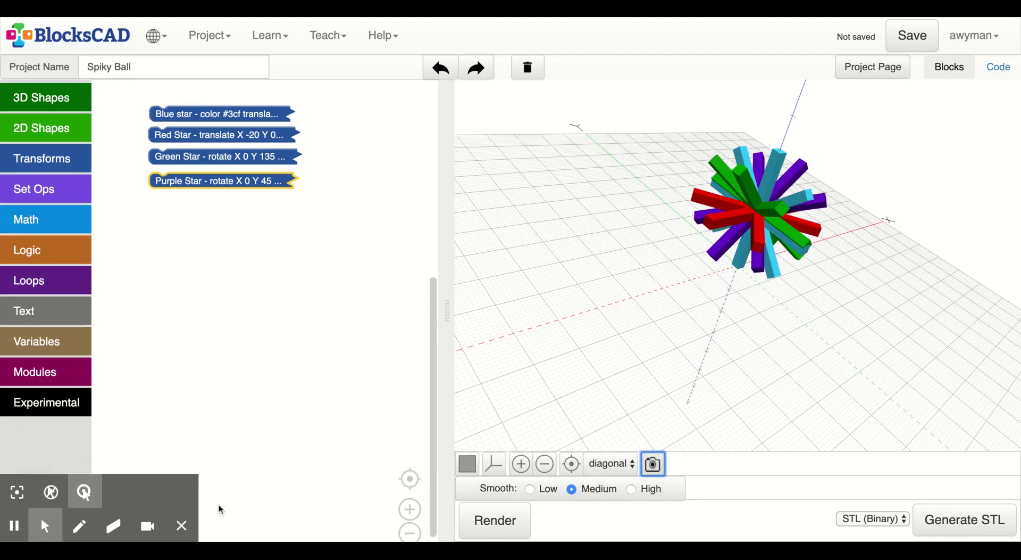